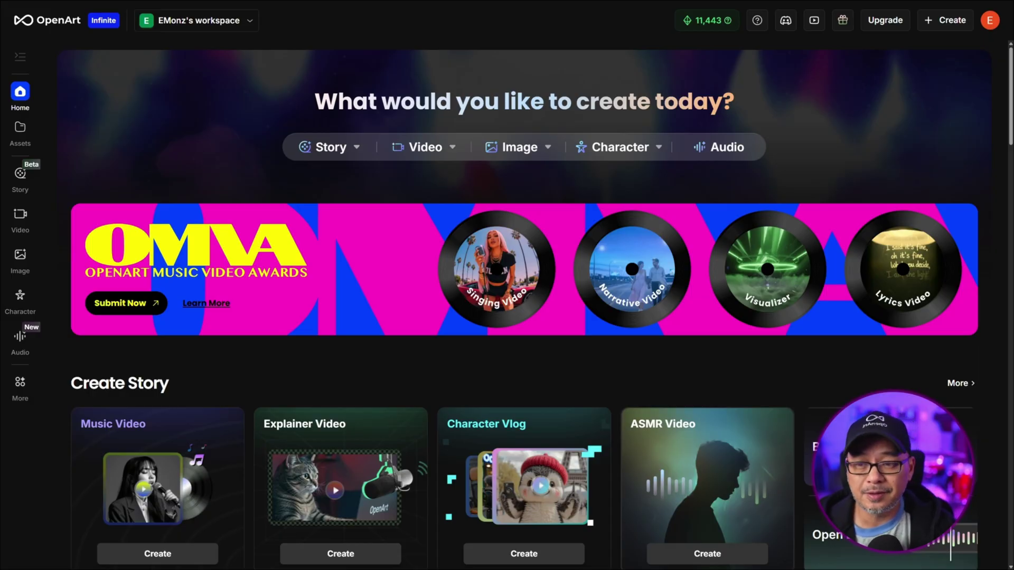
Open the Camera Angle Control image tool and show its model list with OpenArt Ultra selected.
{"action": "left_click", "coordinate": [18, 257]}
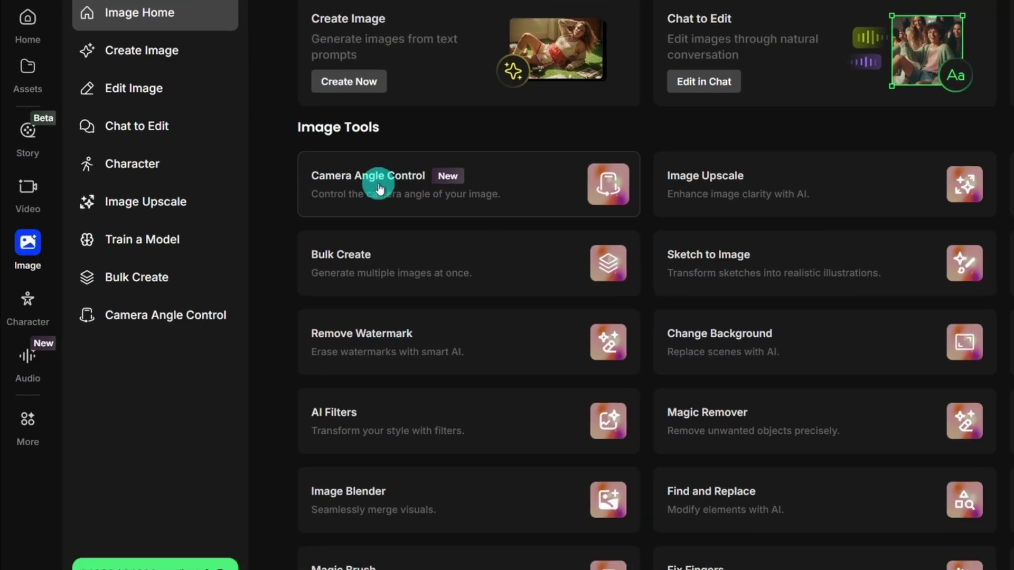
{"action": "left_click", "coordinate": [379, 188]}
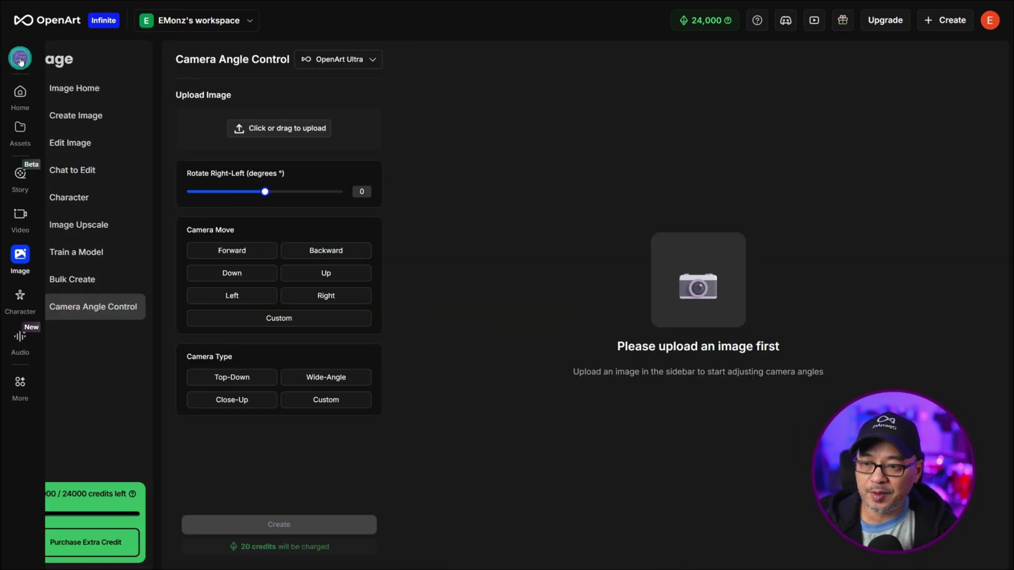
{"action": "left_click", "coordinate": [20, 60]}
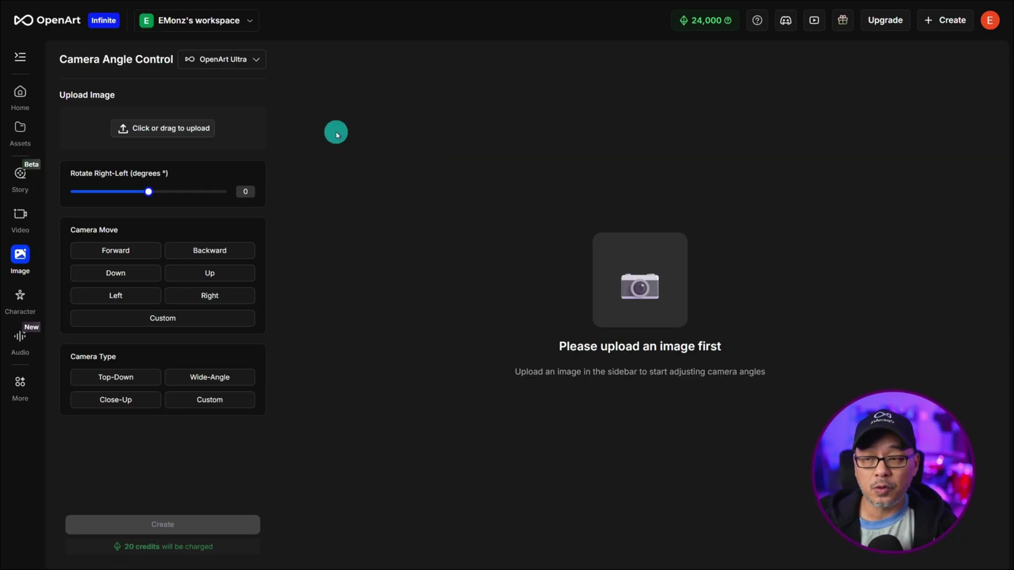
{"action": "left_click", "coordinate": [204, 59]}
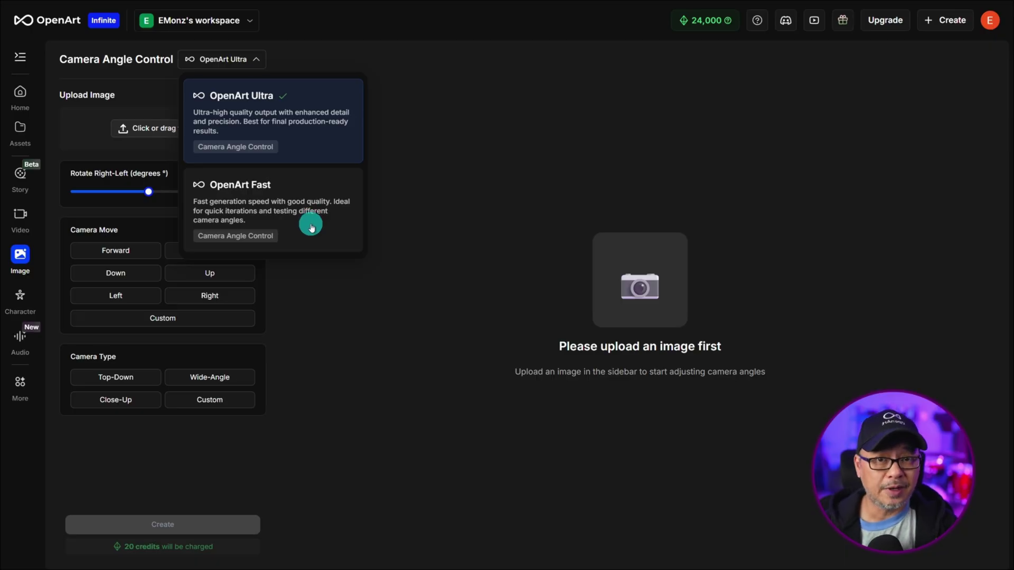
Keep OpenArt Ultra as the model and upload the robot-in-the-desert image.
{"action": "left_click", "coordinate": [297, 129]}
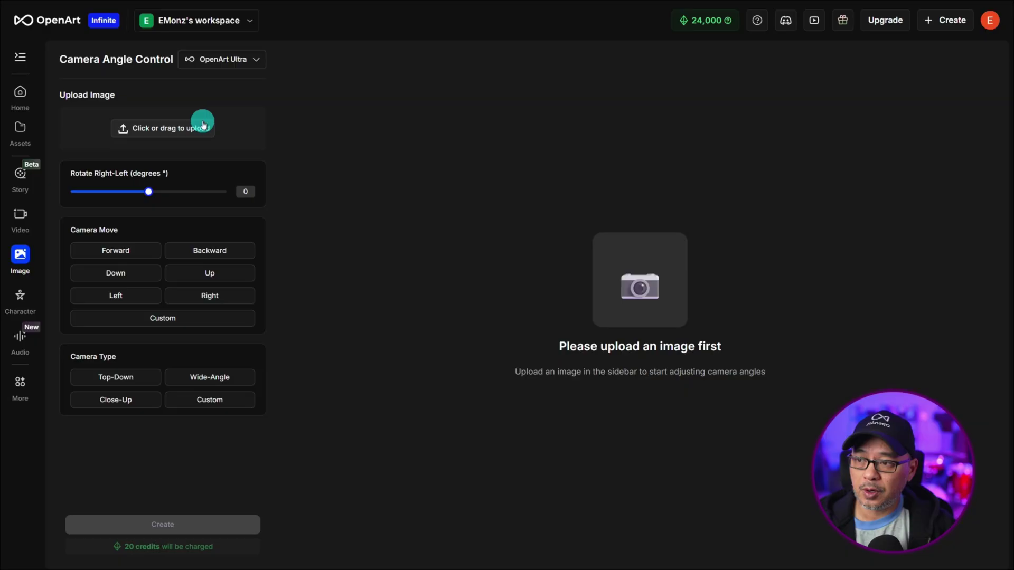
{"action": "mouse_move", "coordinate": [161, 112]}
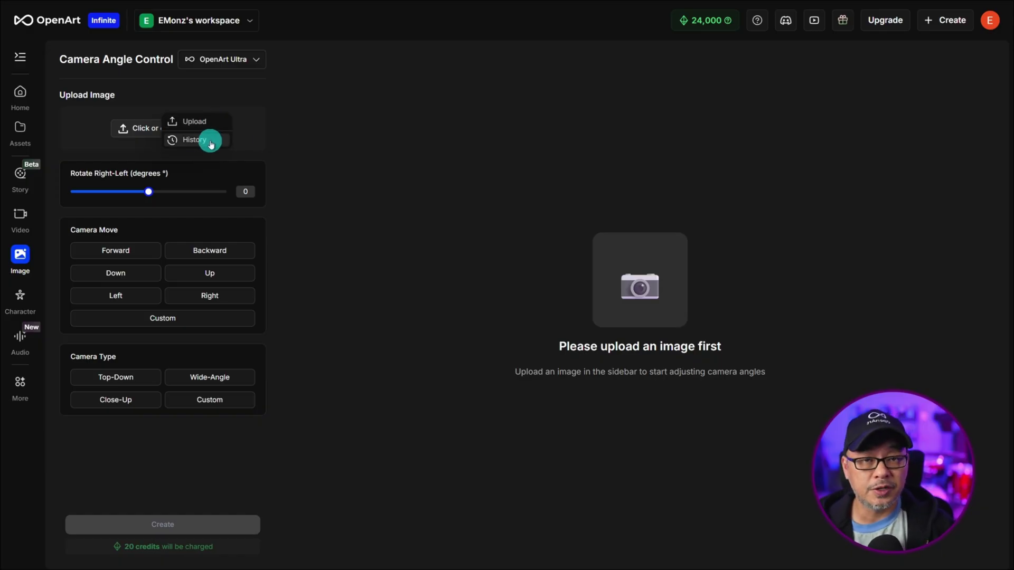
{"action": "left_click_drag", "start_coordinate": [760, 172], "coordinate": [174, 132]}
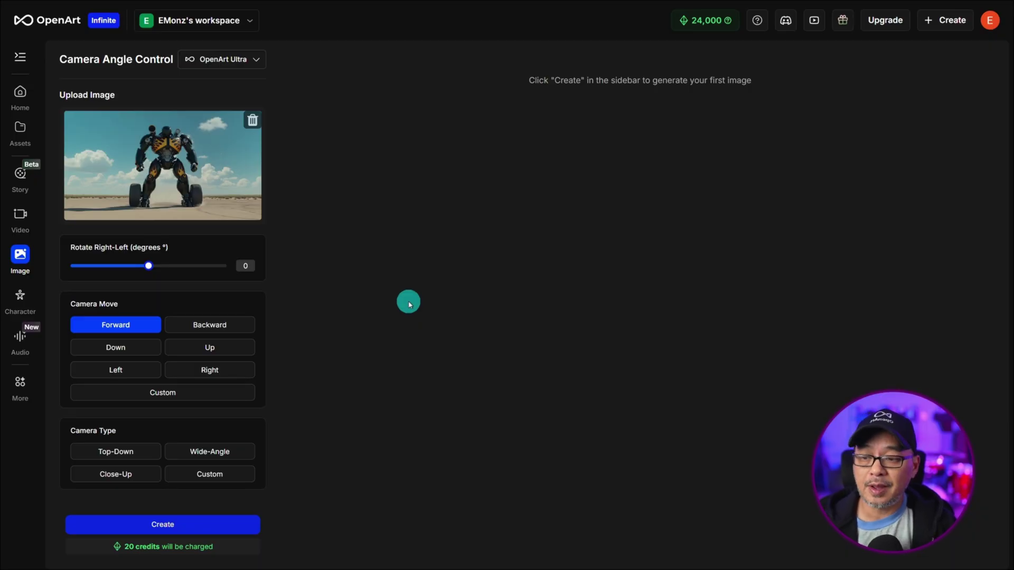
Generate robot renders with the camera moved Backward and then Up.
{"action": "left_click", "coordinate": [191, 325]}
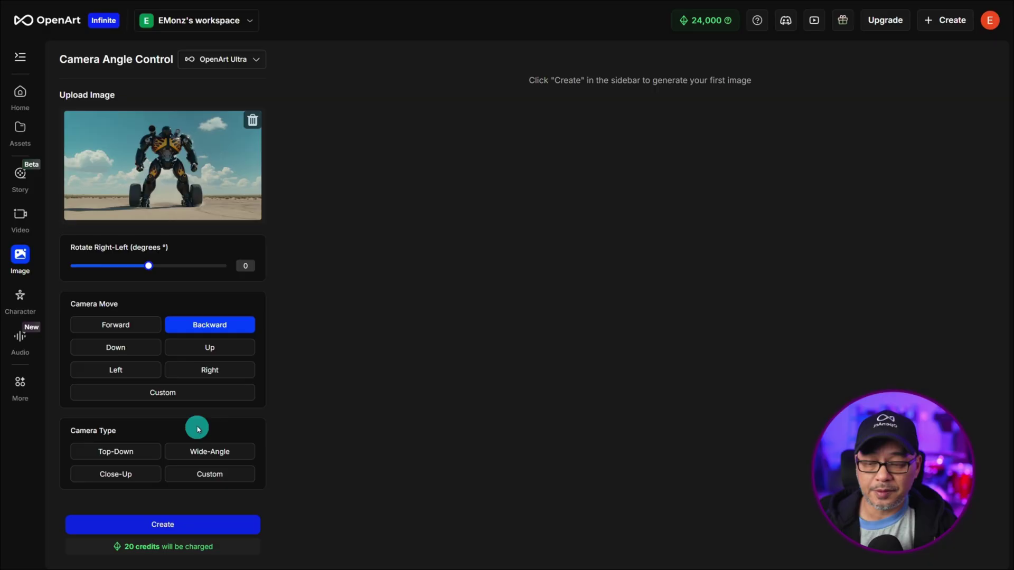
{"action": "left_click", "coordinate": [193, 524]}
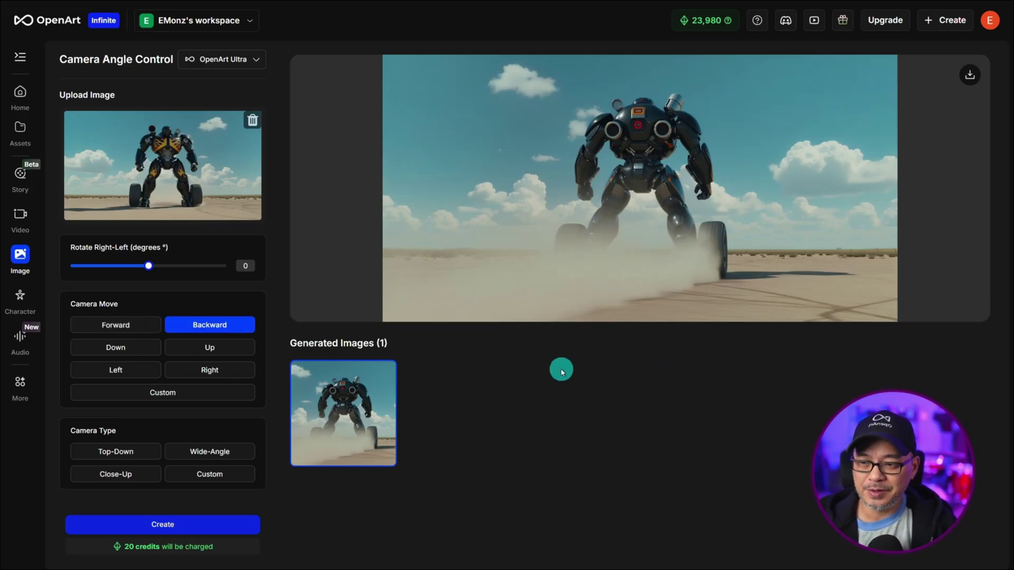
{"action": "left_click", "coordinate": [206, 351]}
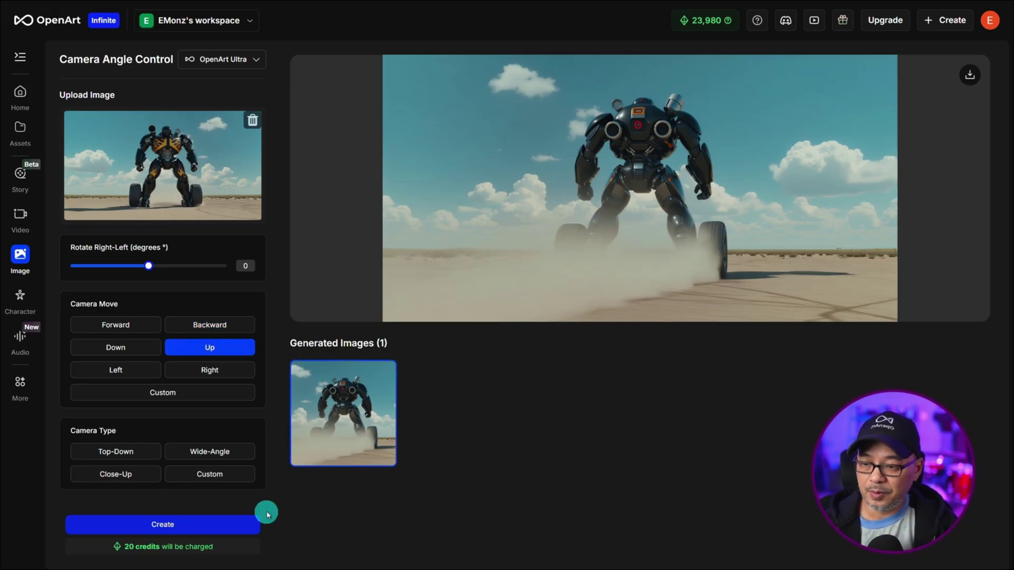
{"action": "left_click", "coordinate": [226, 525]}
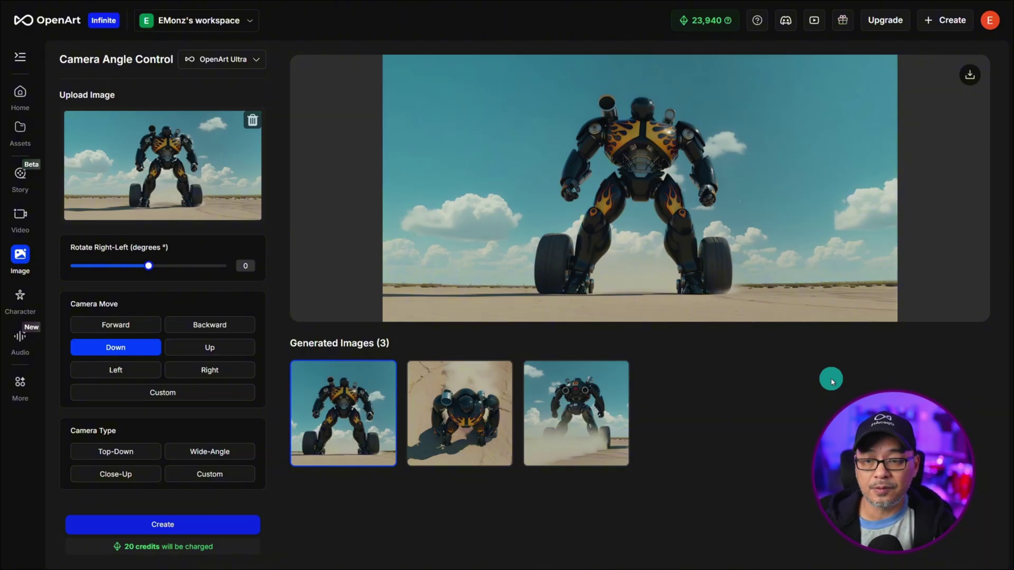
Generate a Left camera-move render, preview it, and start a custom 'Ultra wide angle' move.
{"action": "left_click", "coordinate": [112, 372]}
{"action": "left_click", "coordinate": [210, 525]}
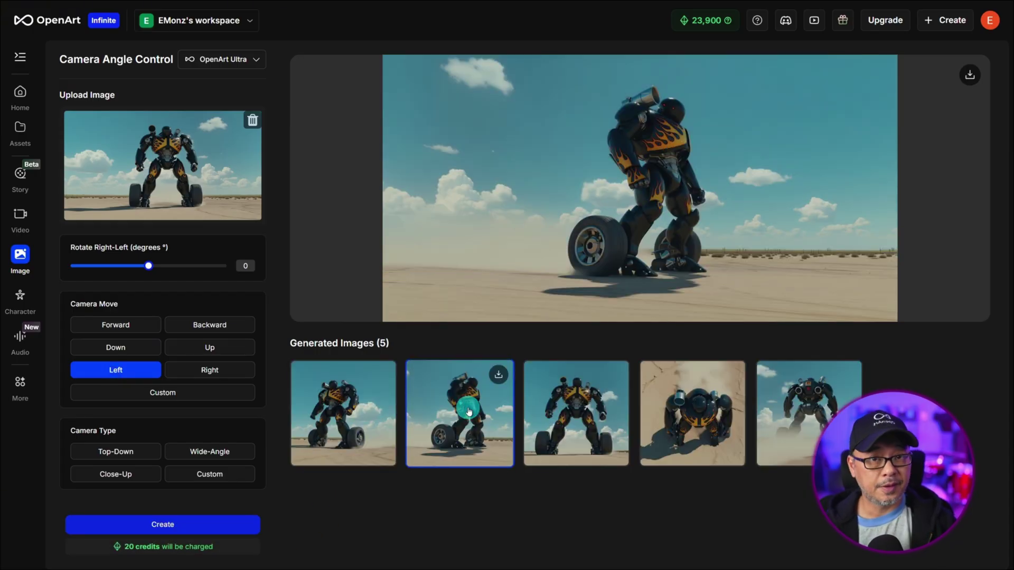
{"action": "left_click", "coordinate": [326, 401]}
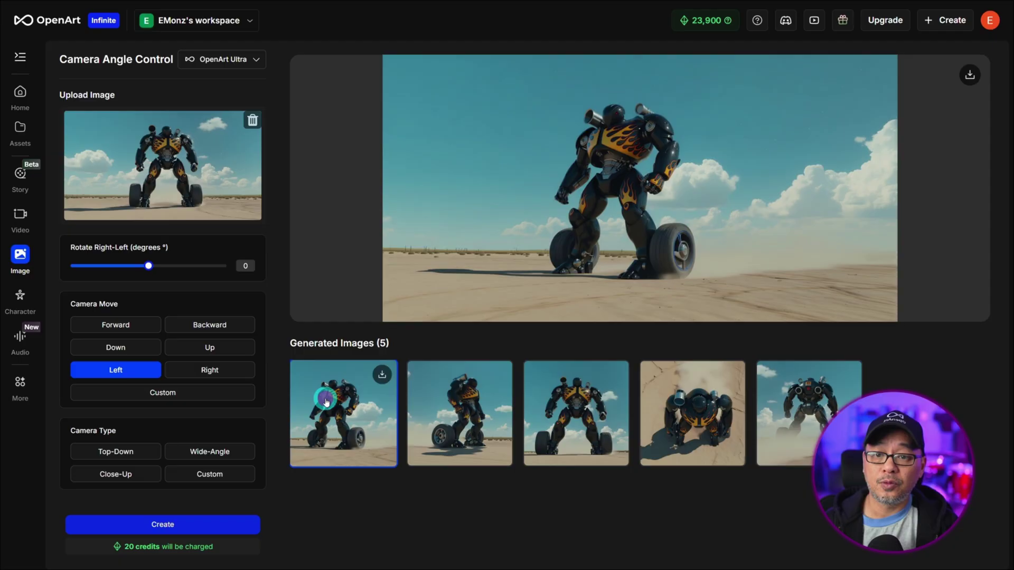
{"action": "left_click", "coordinate": [217, 396]}
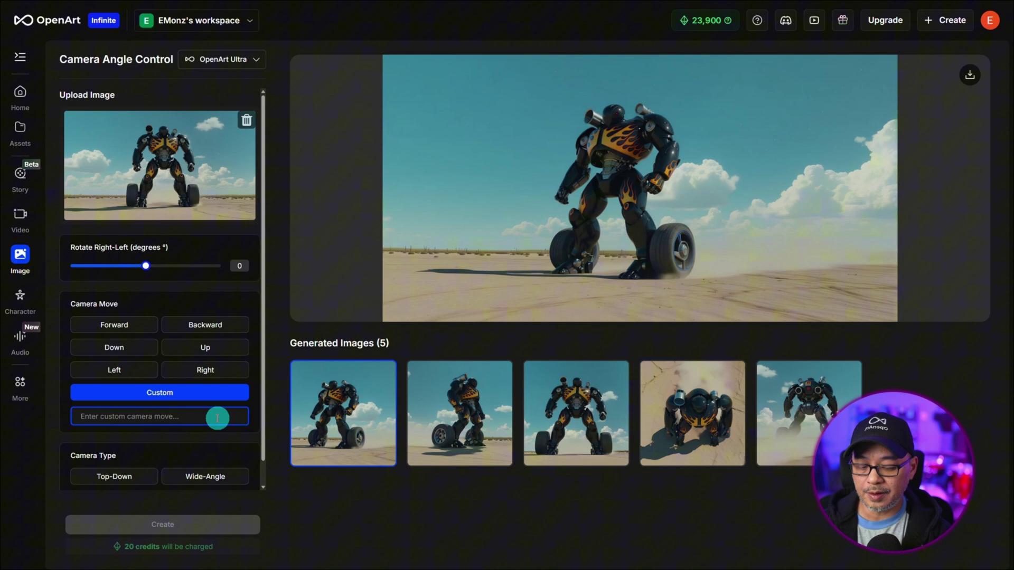
{"action": "type", "text": "Ultra wide an"}
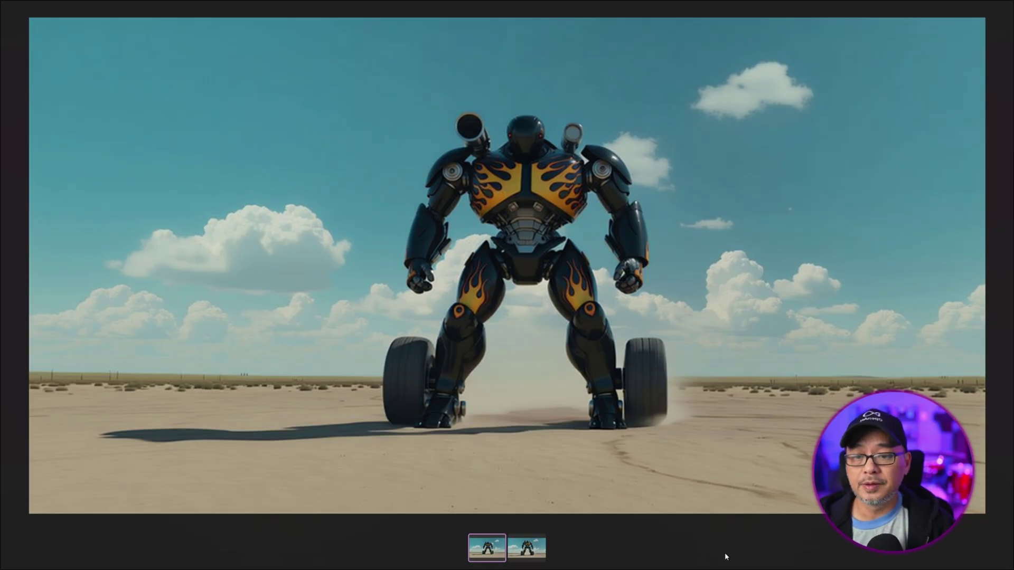
Generate a top-down Forward render of the robot and preview the overhead result.
{"action": "left_click", "coordinate": [142, 335]}
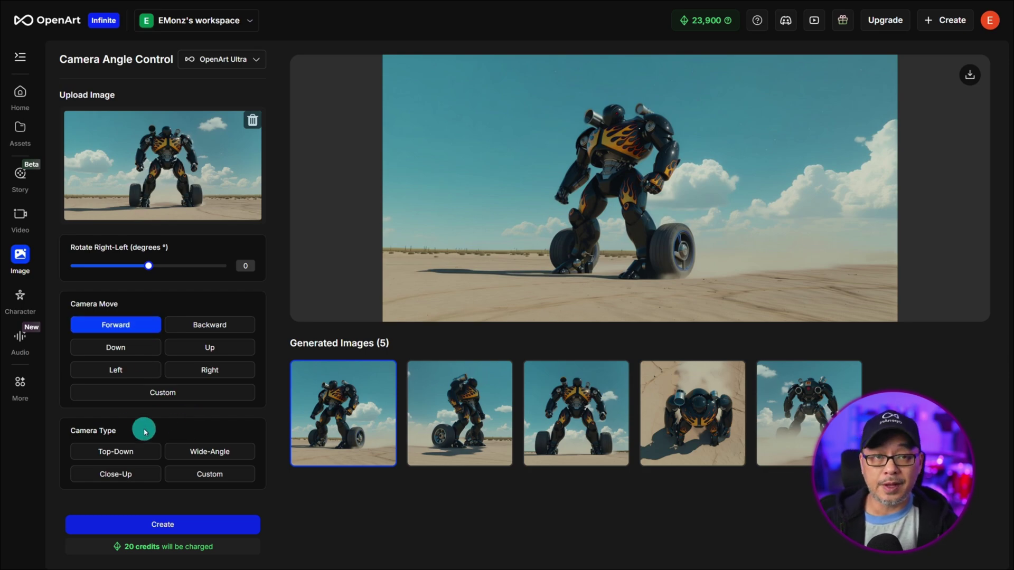
{"action": "left_click", "coordinate": [128, 451]}
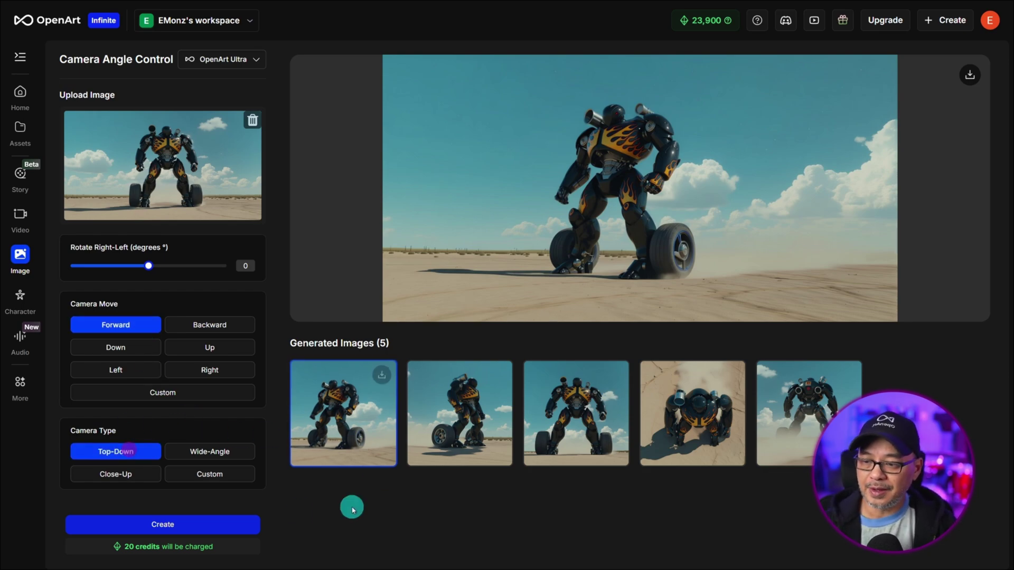
{"action": "left_click", "coordinate": [194, 523]}
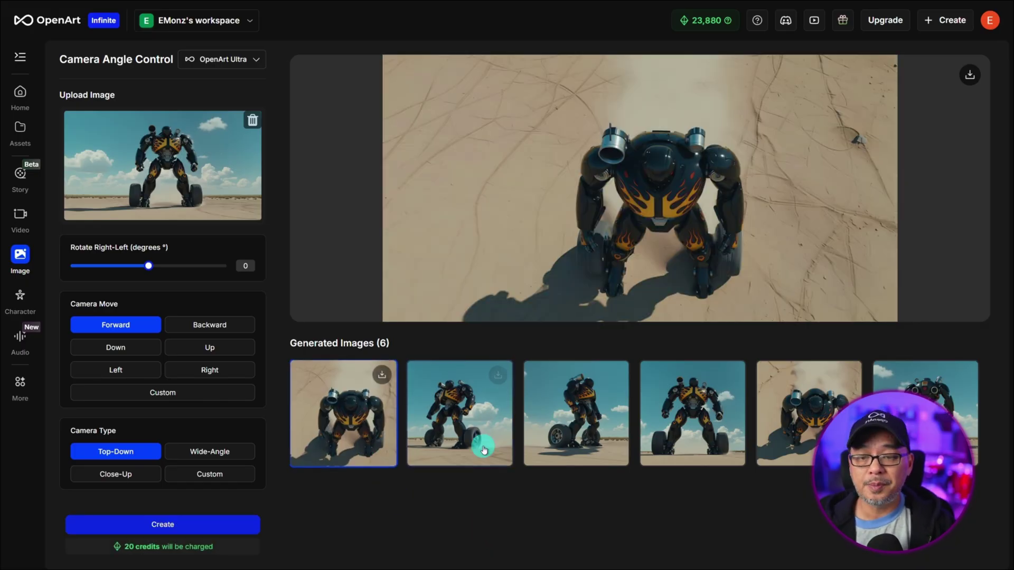
{"action": "left_click", "coordinate": [787, 414]}
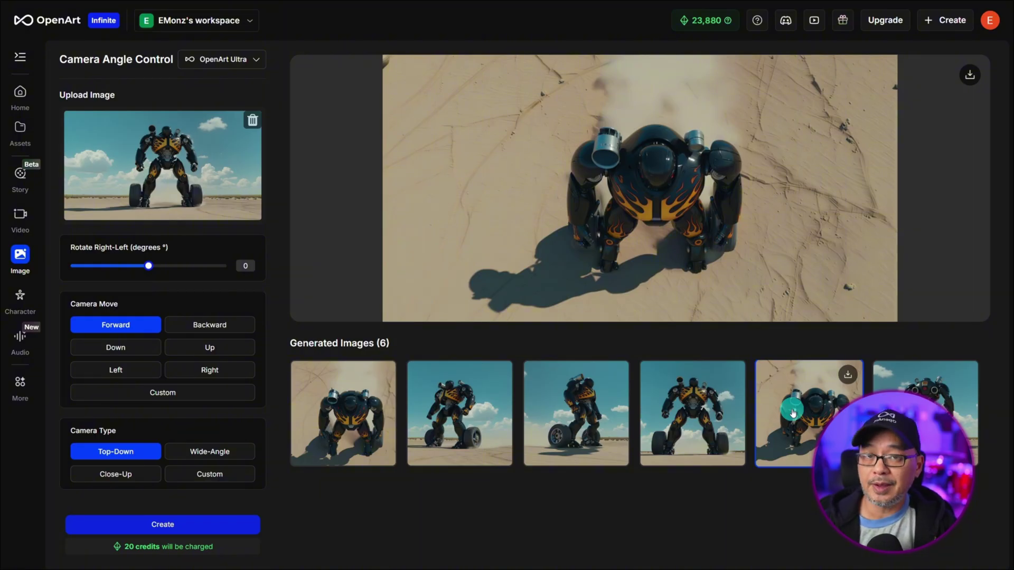
Generate a Wide-Angle lens render with the camera moved Up.
{"action": "left_click", "coordinate": [205, 453]}
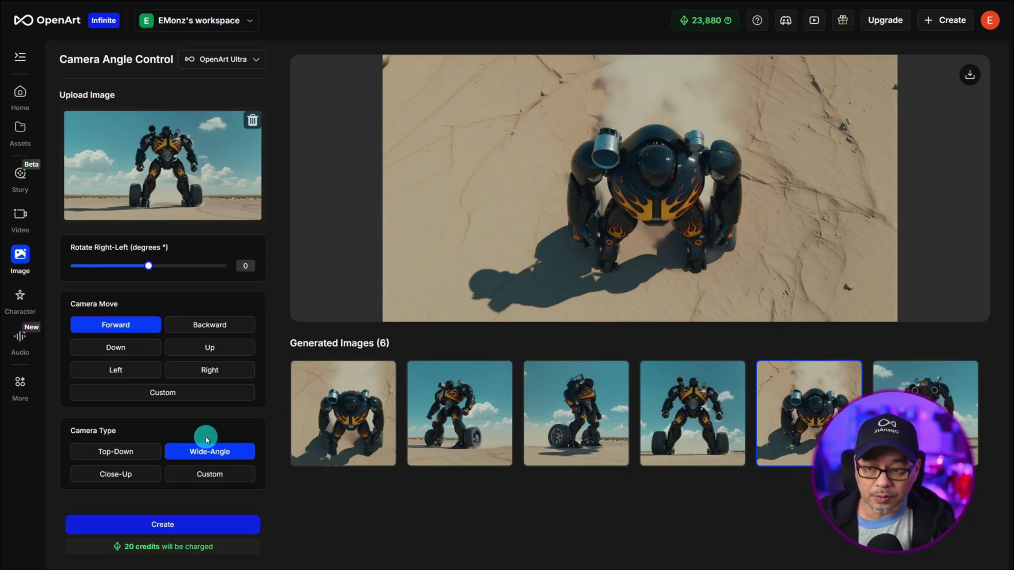
{"action": "left_click", "coordinate": [214, 347]}
{"action": "left_click", "coordinate": [533, 532]}
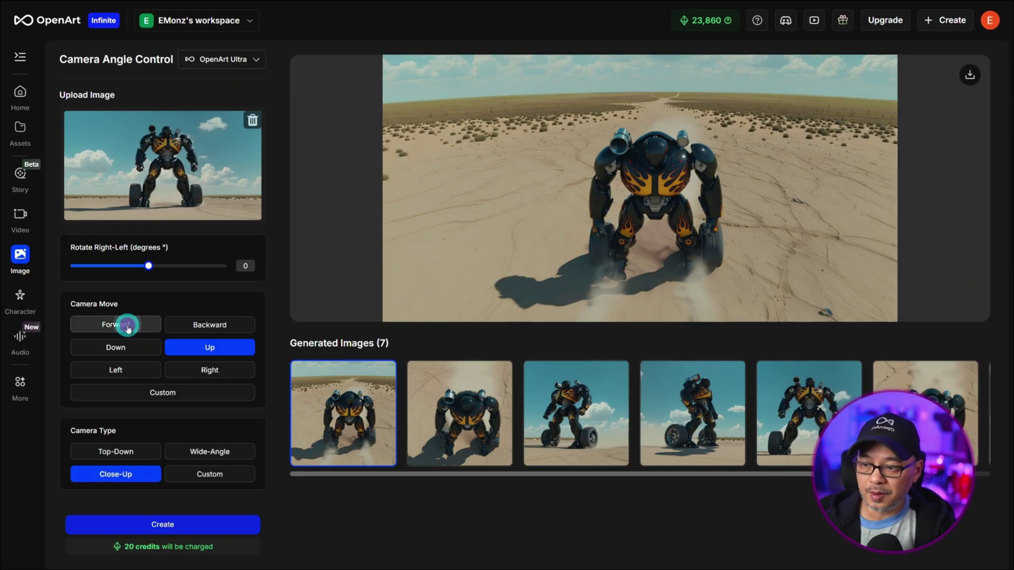
Generate a Close-Up Forward render, then enter 'fish eye lens' as a custom camera type.
{"action": "left_click", "coordinate": [125, 325]}
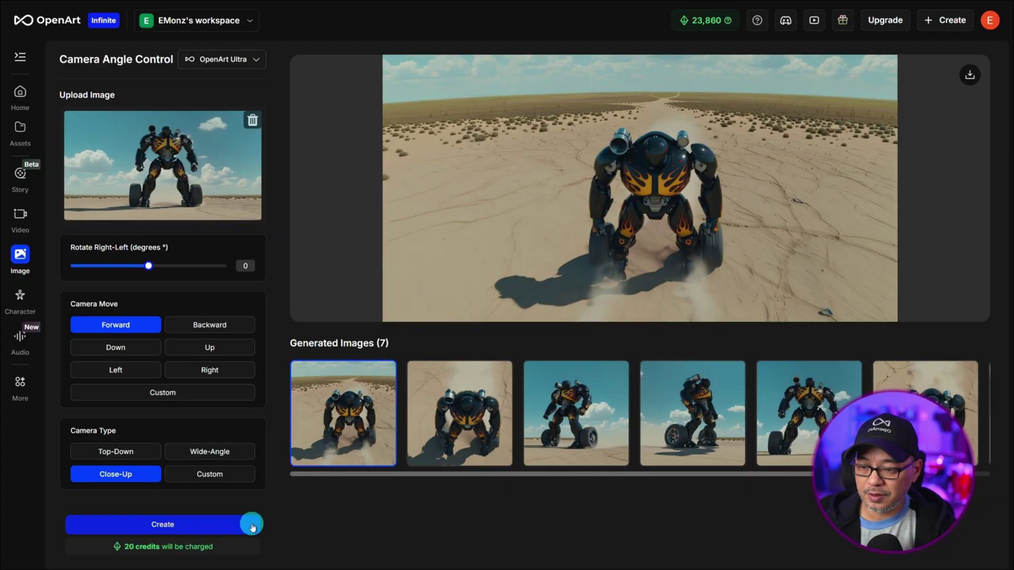
{"action": "left_click", "coordinate": [222, 524]}
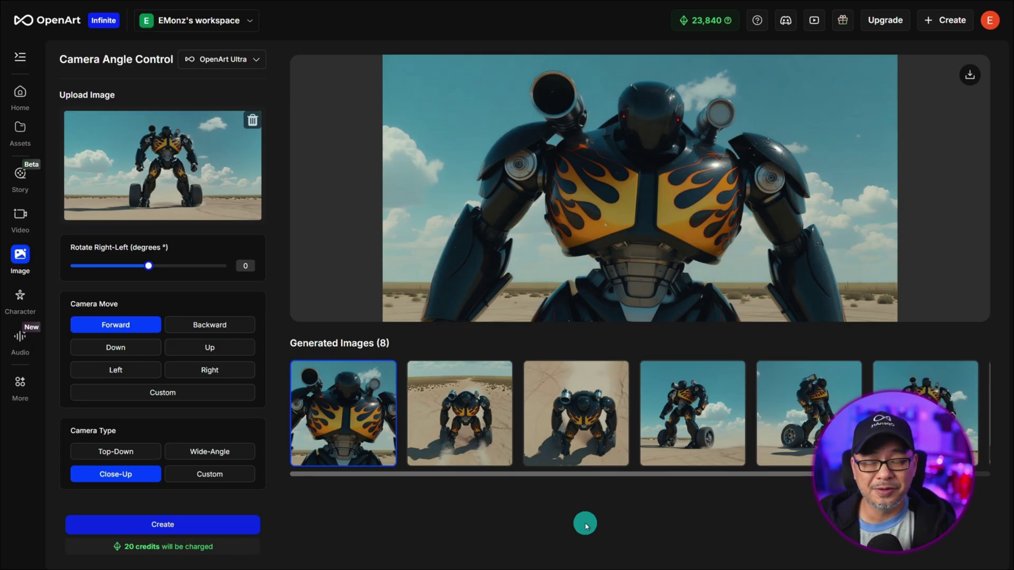
{"action": "left_click", "coordinate": [212, 477]}
{"action": "scroll", "coordinate": [204, 391], "scroll_direction": "down", "scroll_amount": 1}
{"action": "left_click", "coordinate": [186, 469]}
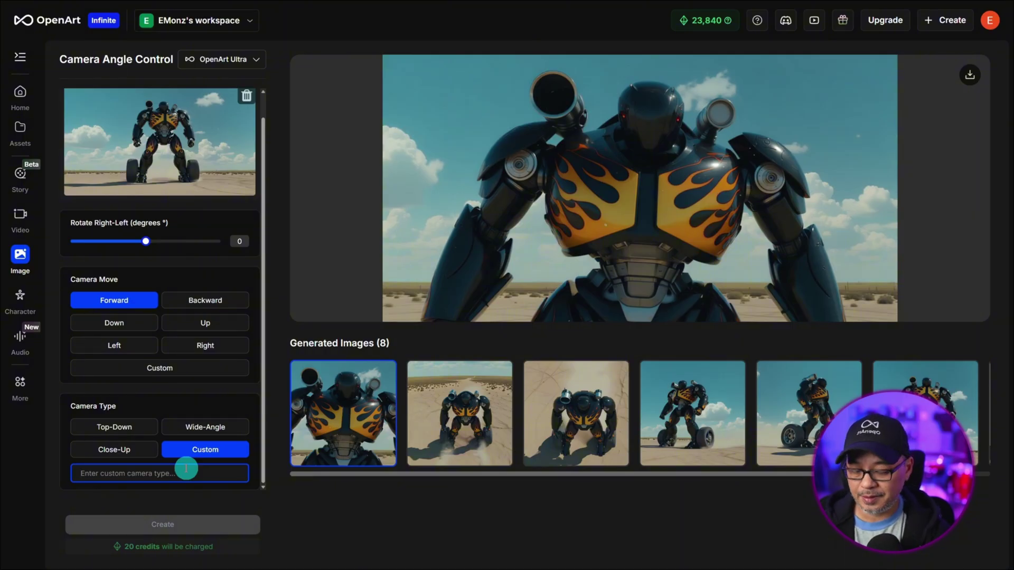
{"action": "type", "text": "fish"}
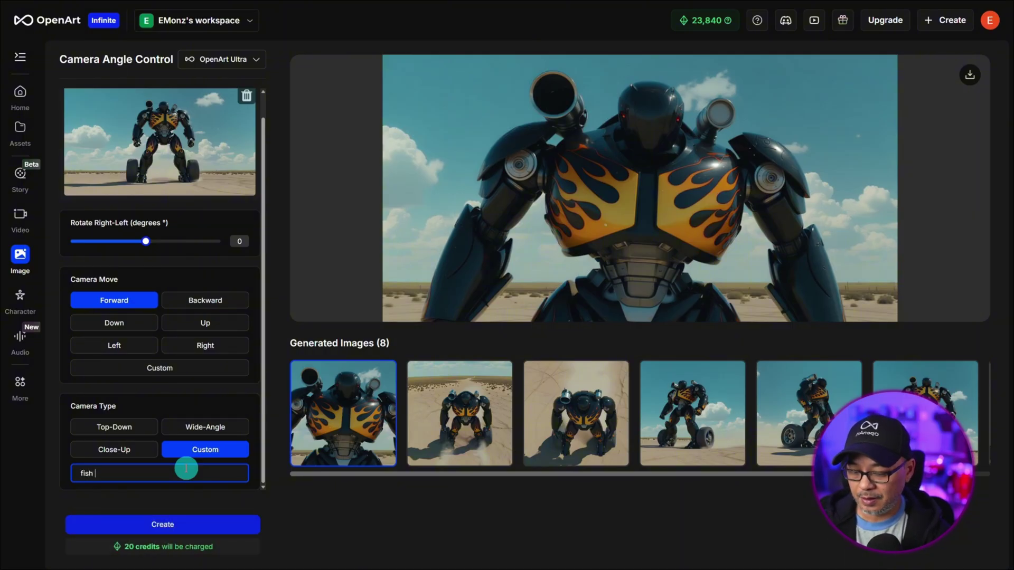
{"action": "type", "text": " eye lens"}
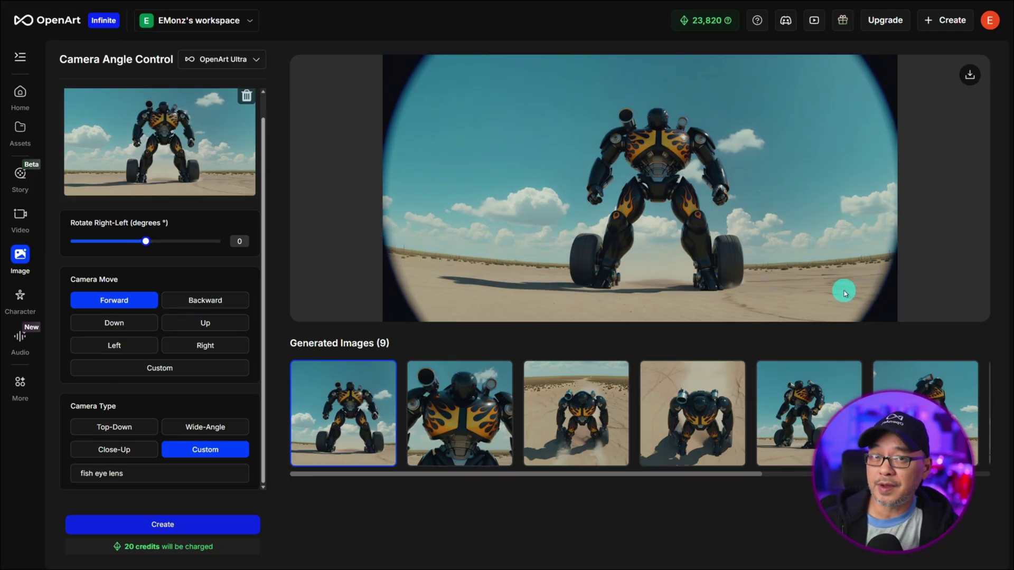
{"action": "triple_click", "coordinate": [174, 477]}
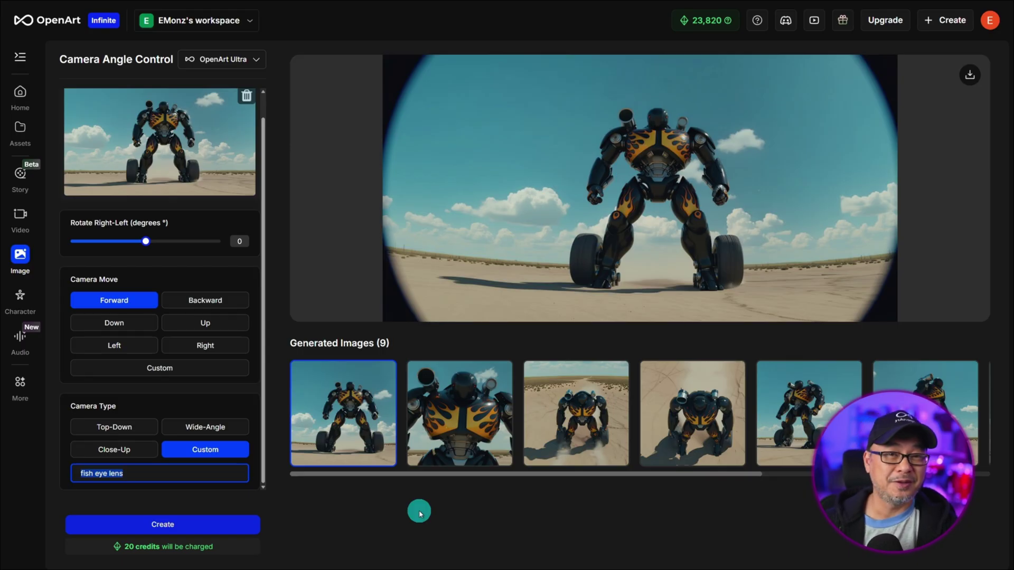
Clear the custom camera description and select Forward with a Wide-Angle lens.
{"action": "key", "text": "BackSpace"}
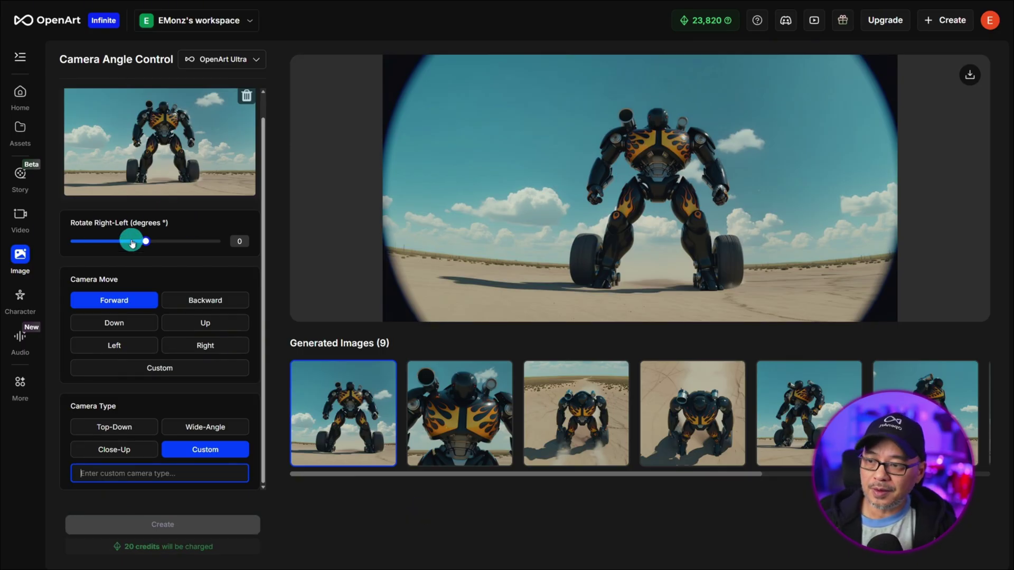
{"action": "left_click", "coordinate": [105, 299]}
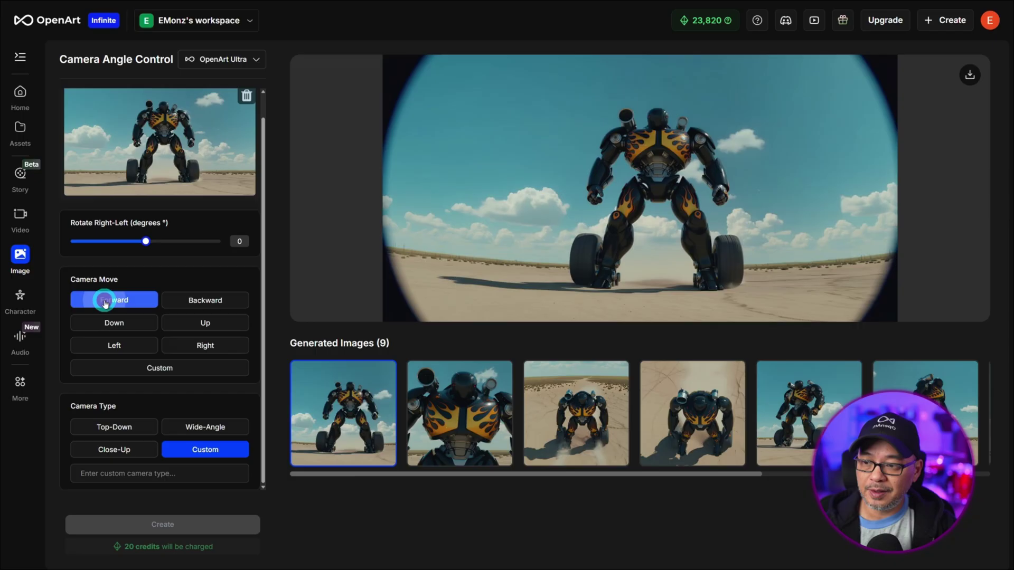
{"action": "left_click", "coordinate": [122, 299]}
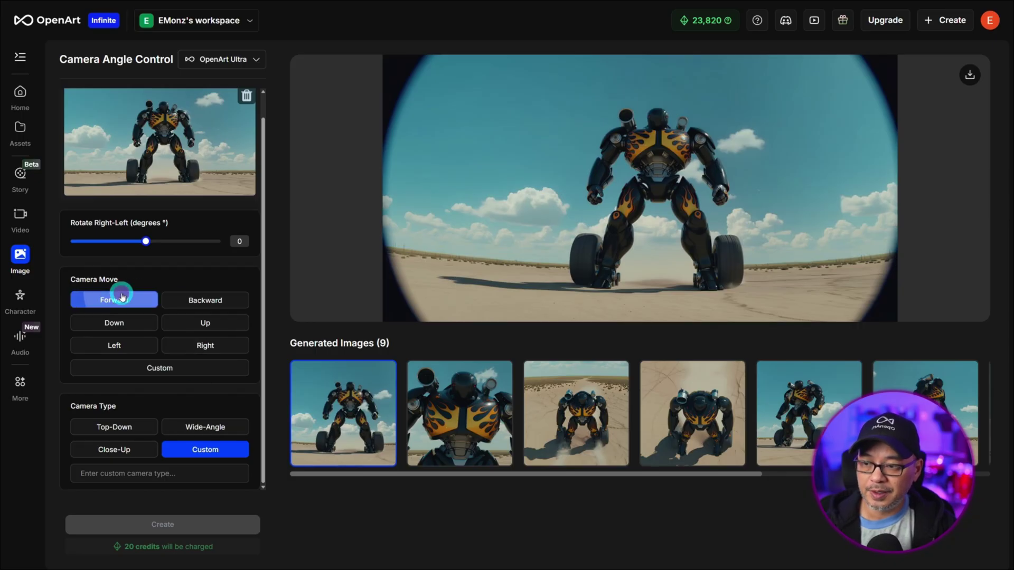
{"action": "left_click", "coordinate": [225, 425]}
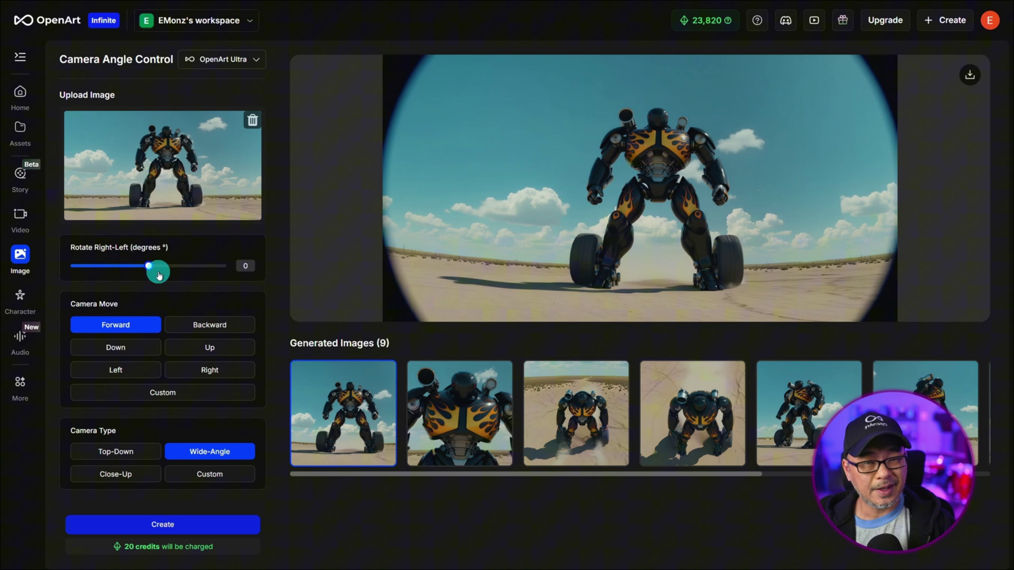
Generate renders rotated 45° and −45°, then reset the rotation to 0.
{"action": "left_click_drag", "start_coordinate": [152, 268], "coordinate": [188, 267]}
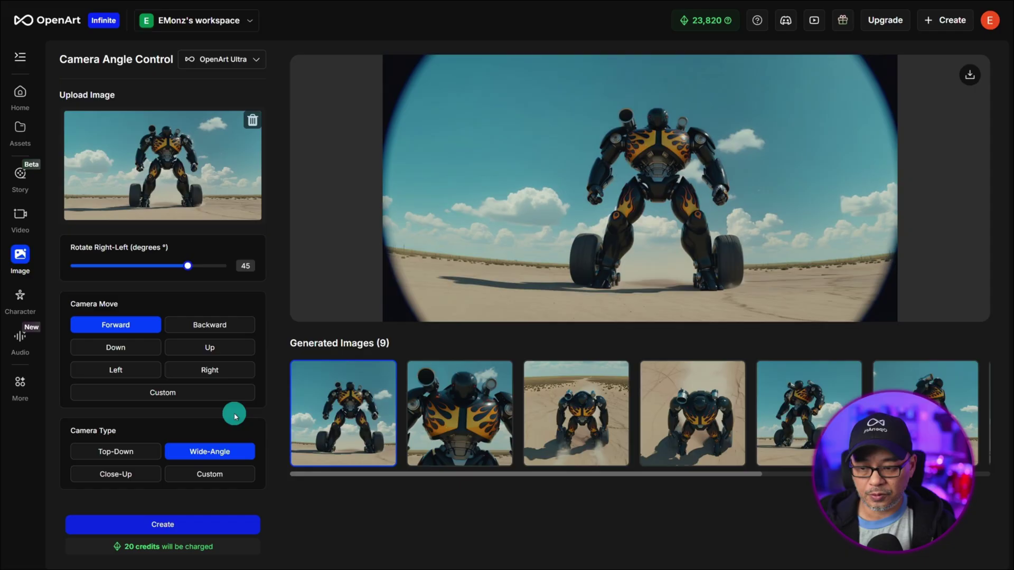
{"action": "left_click", "coordinate": [223, 526]}
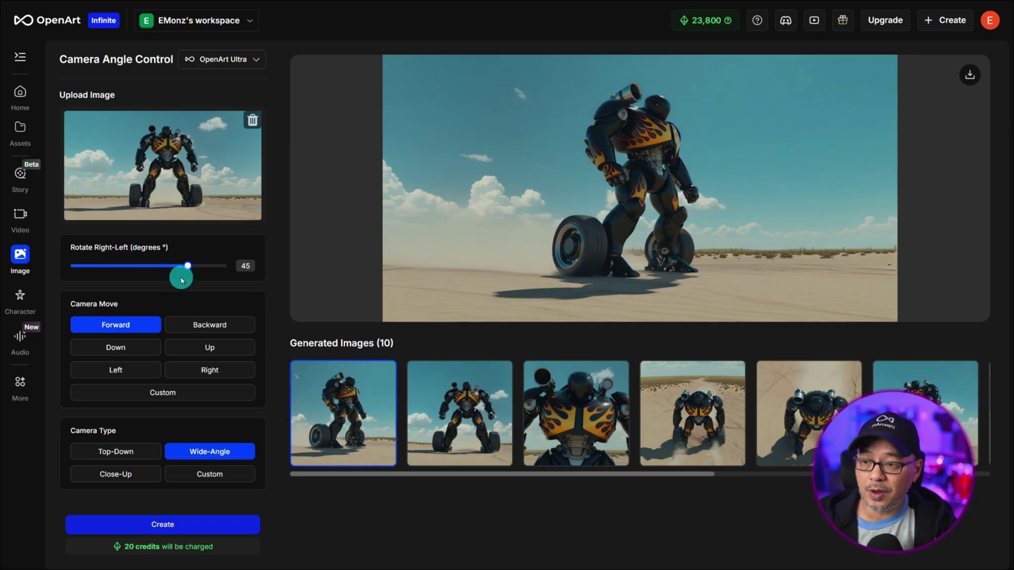
{"action": "left_click_drag", "start_coordinate": [187, 265], "coordinate": [110, 266]}
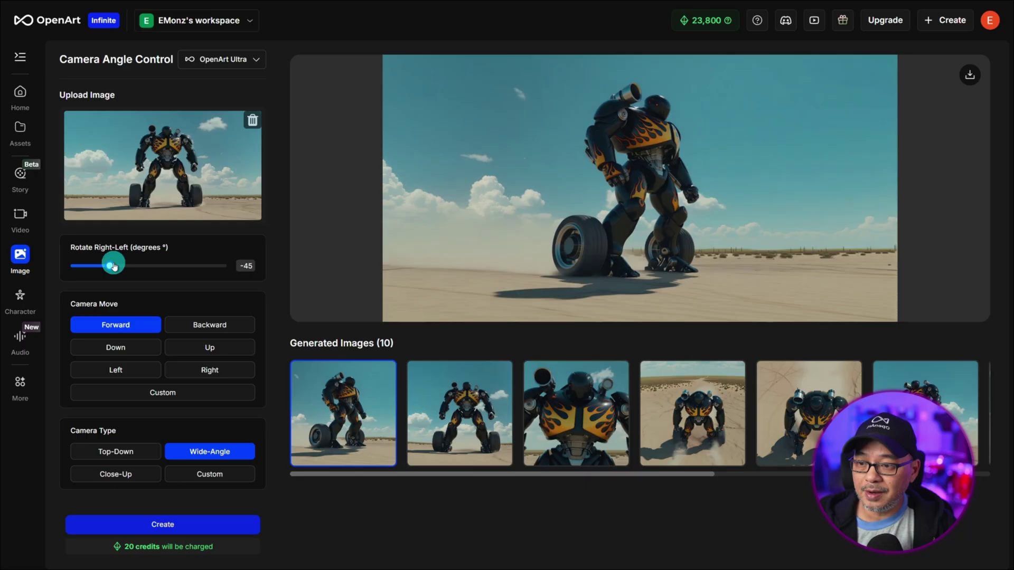
{"action": "left_click", "coordinate": [224, 524]}
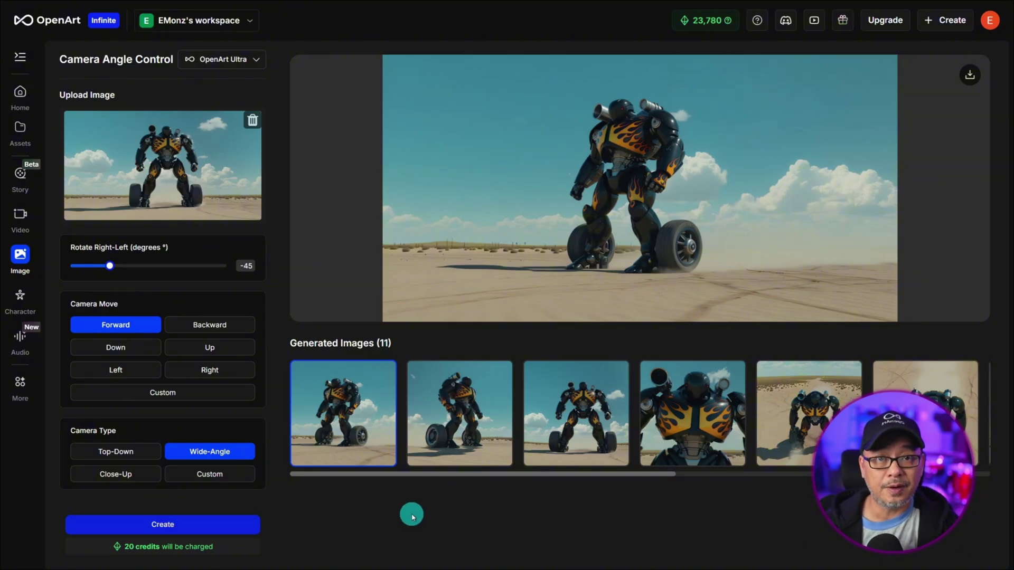
{"action": "left_click", "coordinate": [151, 267]}
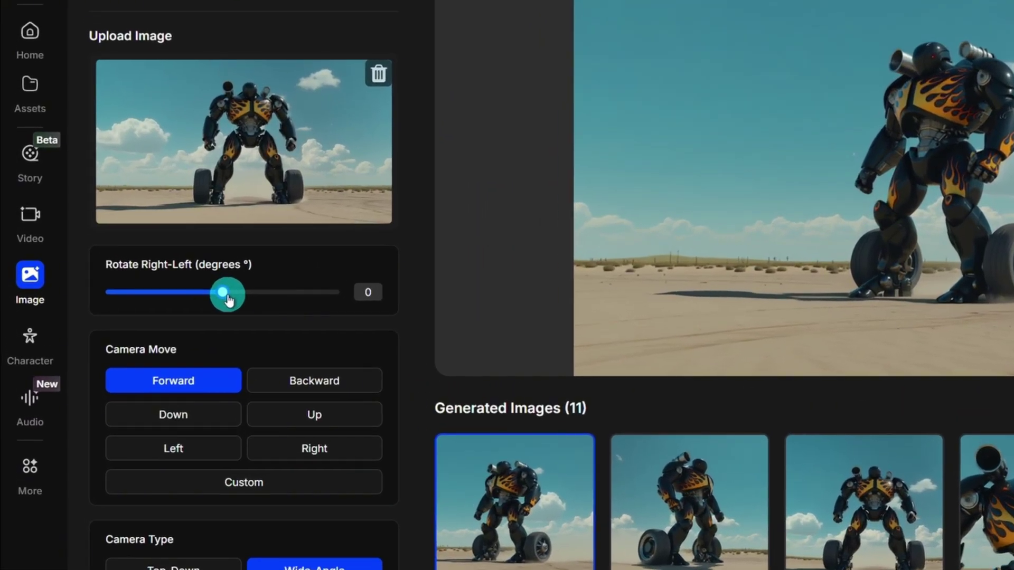
Push the Rotate slider to the right, then bring it back to 0 degrees.
{"action": "left_click_drag", "start_coordinate": [228, 300], "coordinate": [326, 316]}
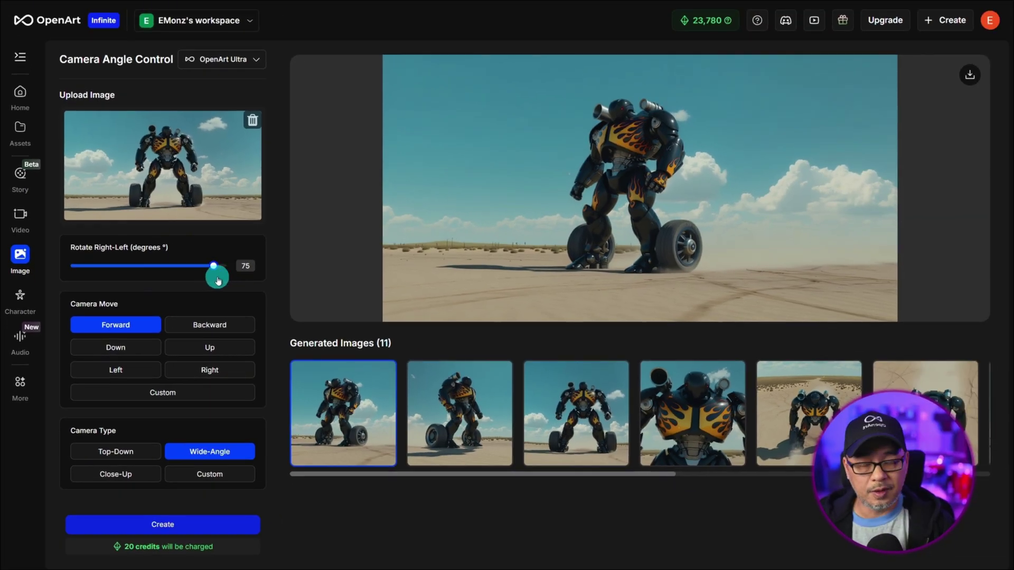
{"action": "left_click_drag", "start_coordinate": [219, 280], "coordinate": [154, 284]}
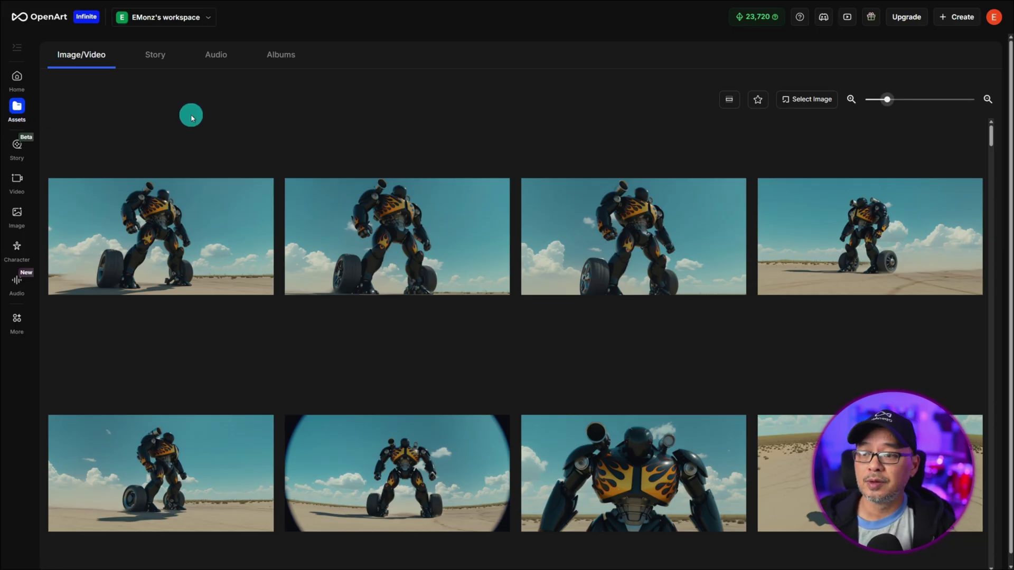
{"action": "scroll", "coordinate": [566, 215], "scroll_direction": "down", "scroll_amount": 10}
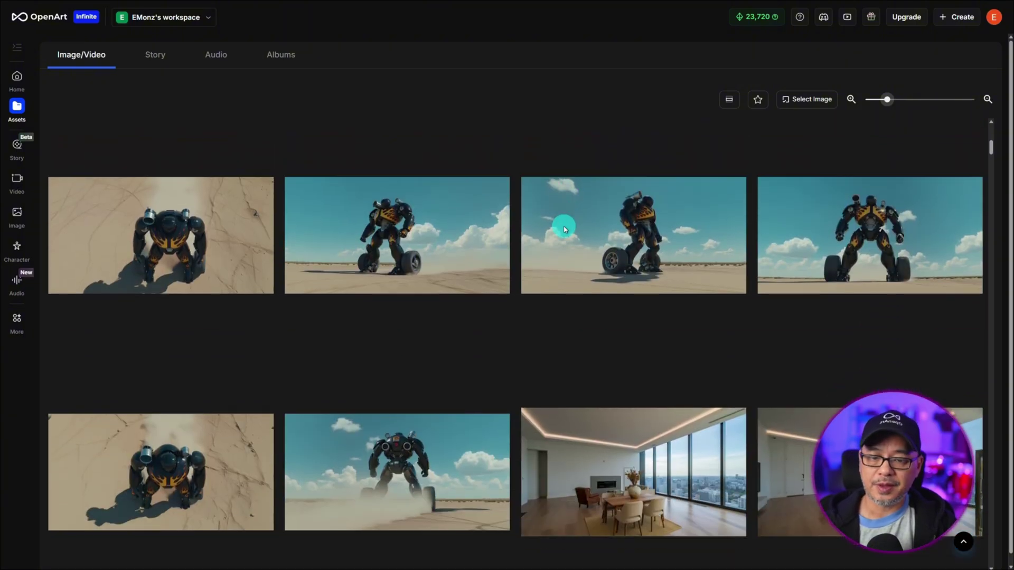